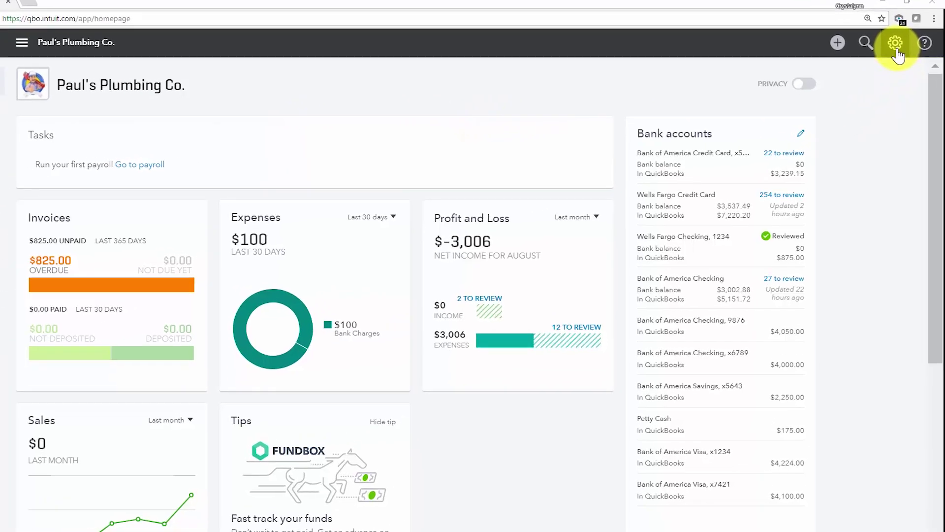
Go to Reconcile via the gear menu and choose Bank of America Visa, x1234, noting its $105.00 beginning-balance warning
{"action": "left_click", "coordinate": [899, 44]}
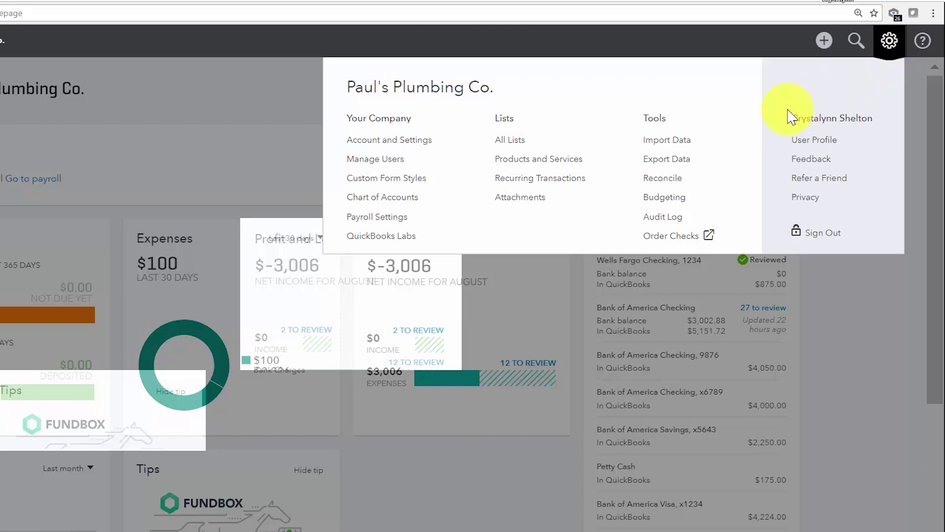
{"action": "left_click", "coordinate": [654, 181]}
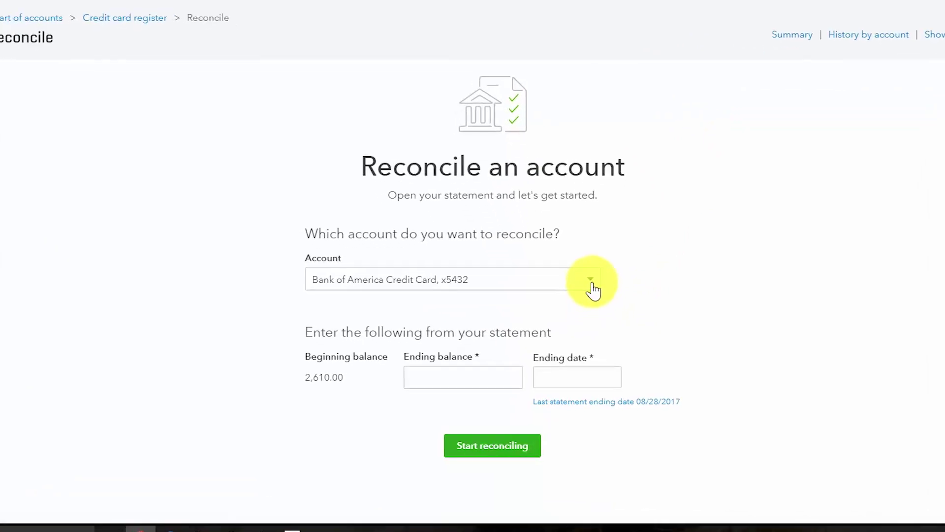
{"action": "left_click", "coordinate": [592, 284]}
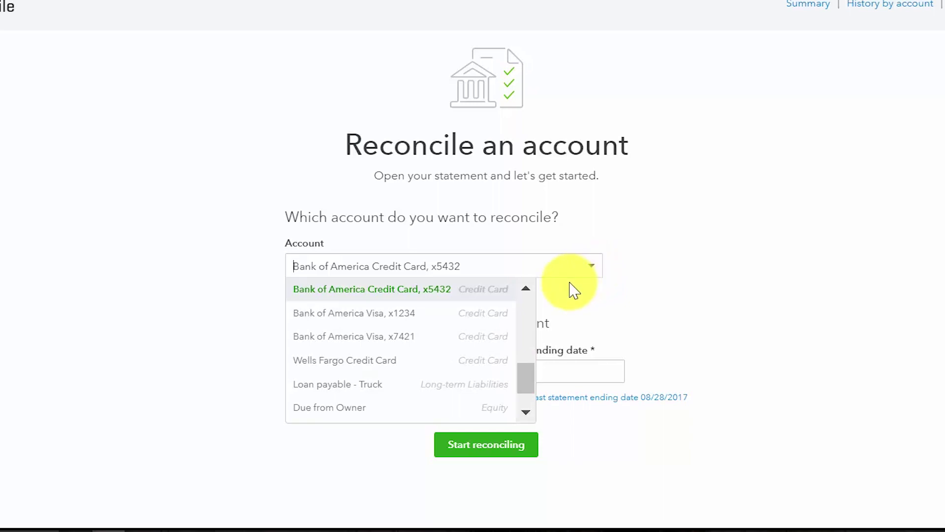
{"action": "left_click", "coordinate": [433, 314]}
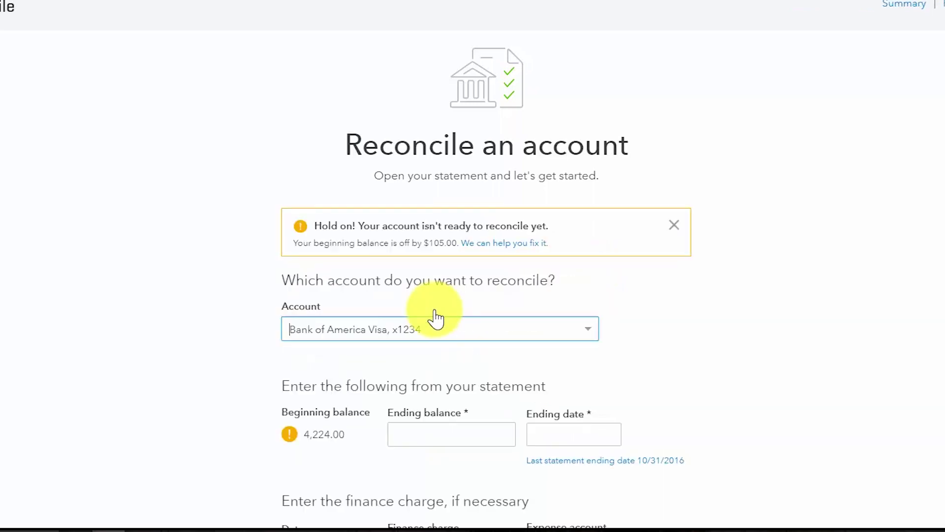
{"action": "scroll", "coordinate": [749, 266], "scroll_direction": "down", "scroll_amount": 2}
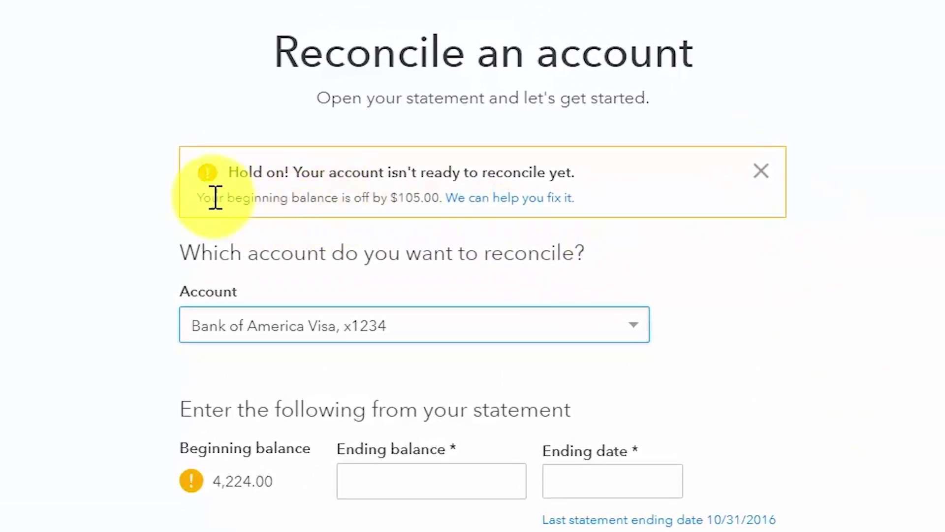
{"action": "left_click_drag", "start_coordinate": [197, 198], "coordinate": [430, 199]}
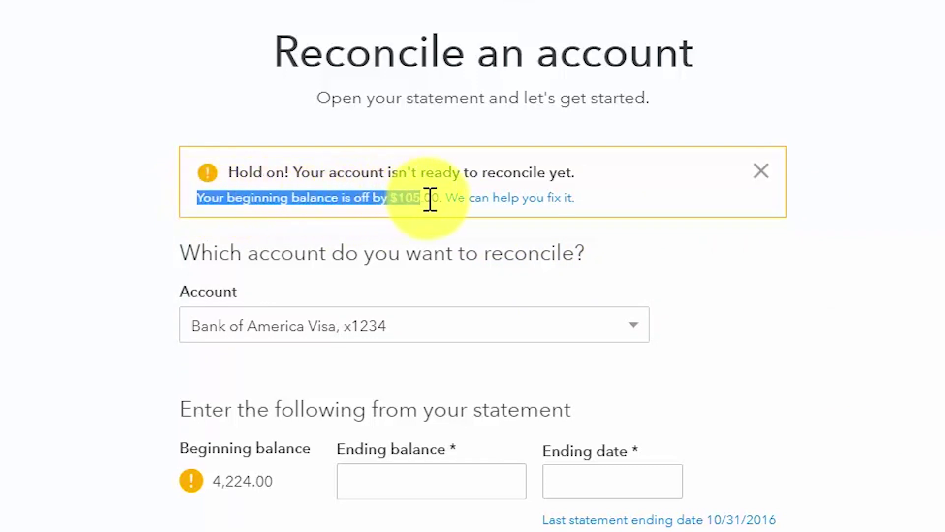
Review the reconcile setup: ending balance 3,239.15 and ending date 01/31/2014 for the x5432 card
{"action": "left_click", "coordinate": [435, 230]}
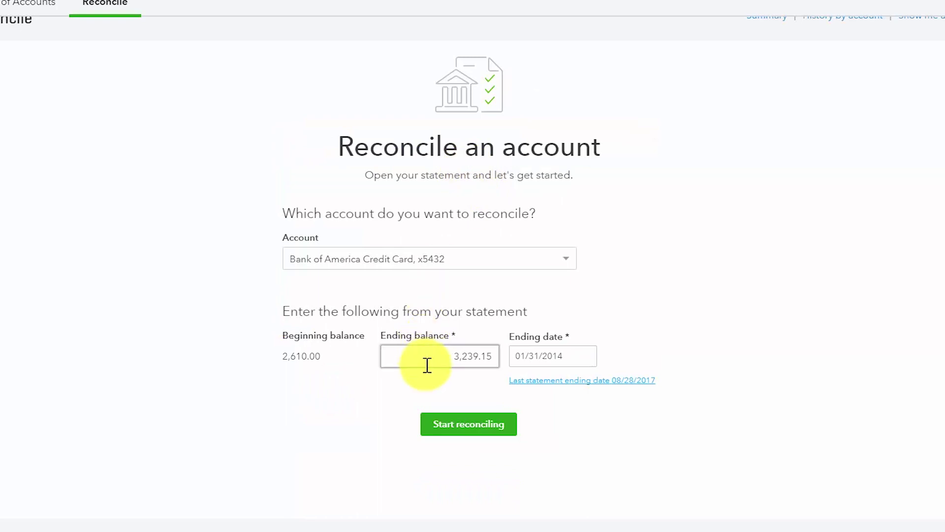
{"action": "left_click_drag", "start_coordinate": [427, 366], "coordinate": [499, 368]}
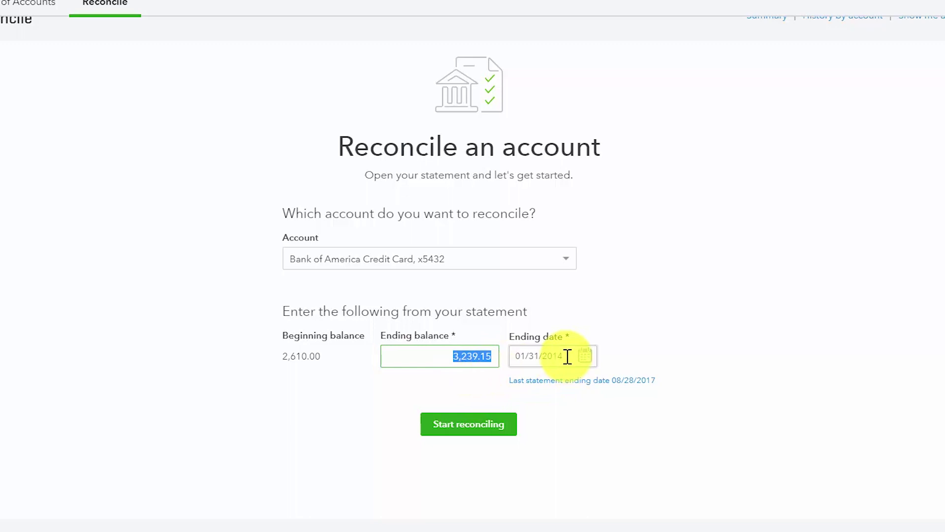
{"action": "left_click_drag", "start_coordinate": [561, 357], "coordinate": [517, 357]}
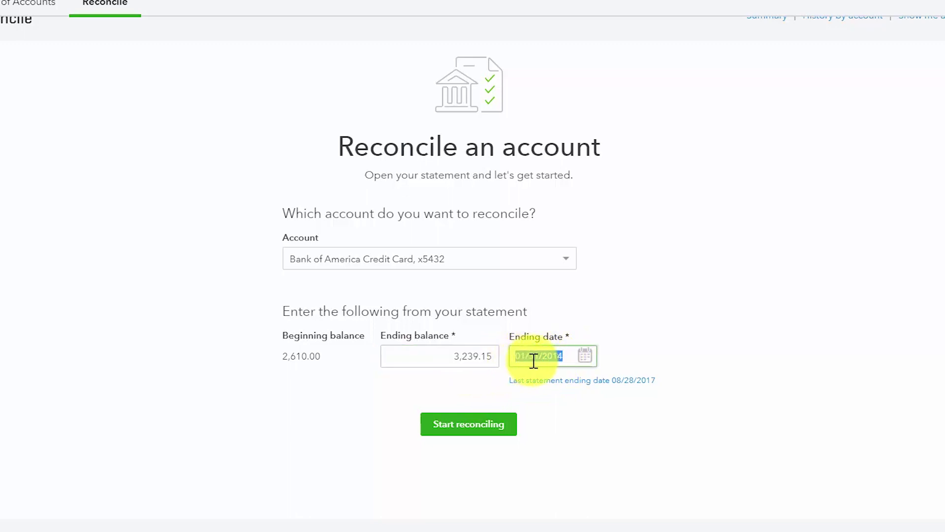
{"action": "left_click", "coordinate": [550, 439]}
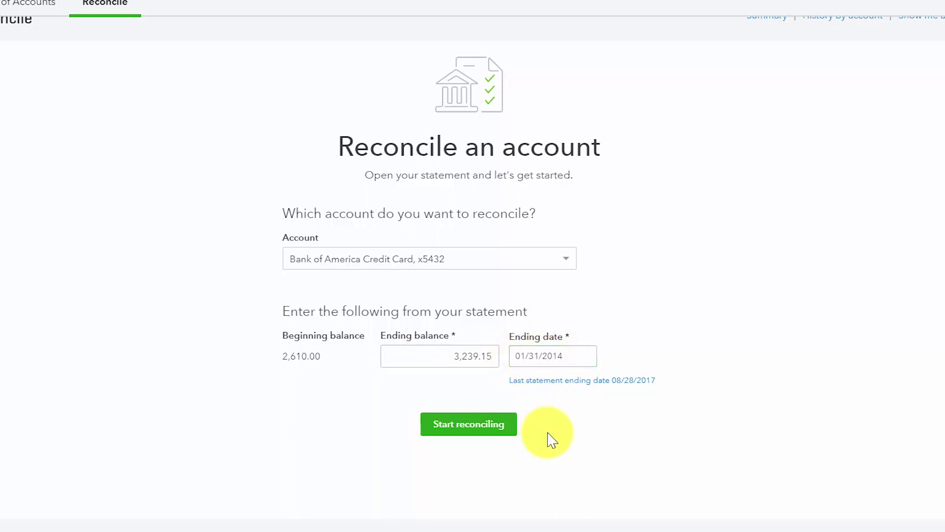
Start reconciling and review the statement ending balance 3,239.15 and beginning balance 2,610.00
{"action": "left_click", "coordinate": [467, 435]}
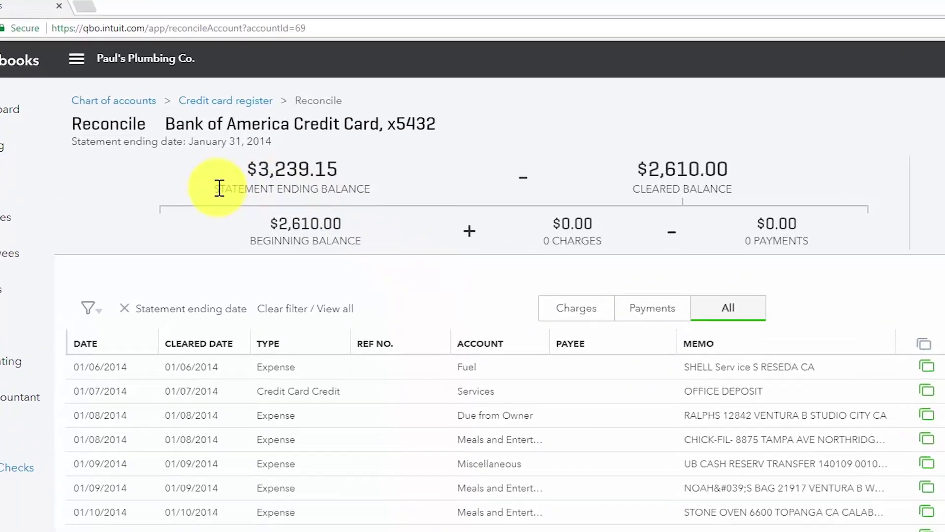
{"action": "left_click_drag", "start_coordinate": [219, 187], "coordinate": [416, 241]}
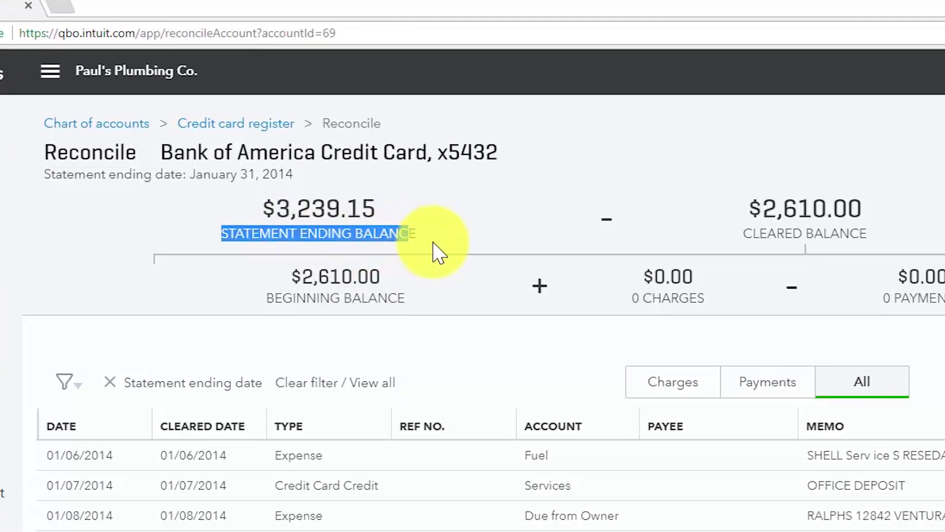
{"action": "left_click", "coordinate": [435, 243]}
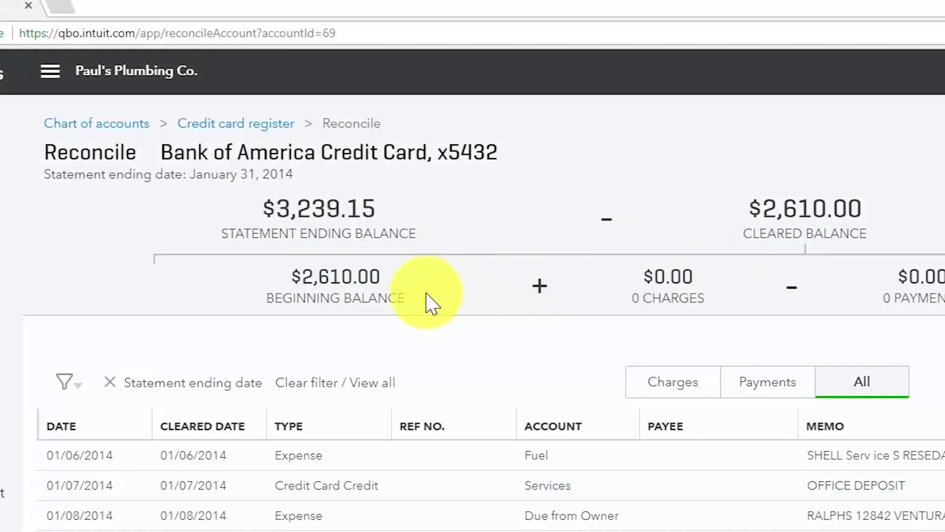
{"action": "left_click_drag", "start_coordinate": [406, 299], "coordinate": [402, 291]}
{"action": "left_click", "coordinate": [420, 310]}
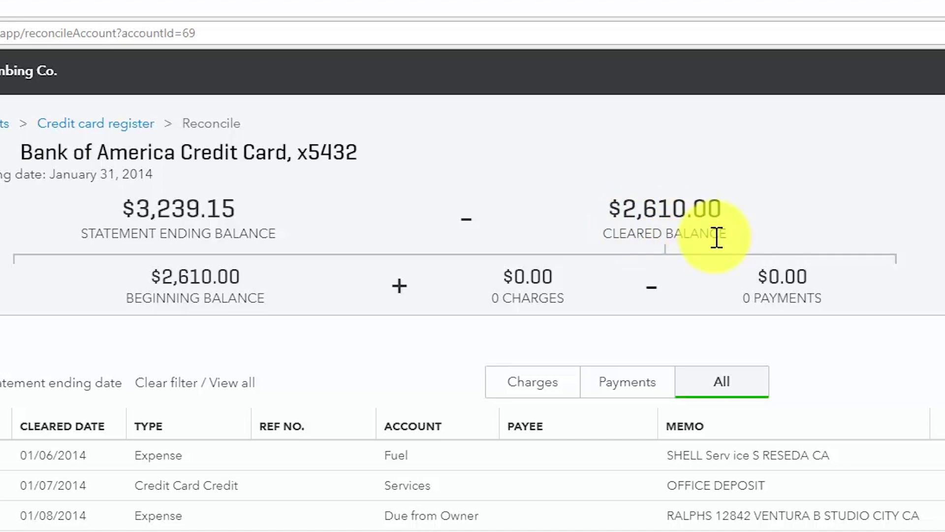
Review the cleared balance $2,610.00 and the $0.00 charges and payments totals
{"action": "left_click_drag", "start_coordinate": [748, 242], "coordinate": [606, 216]}
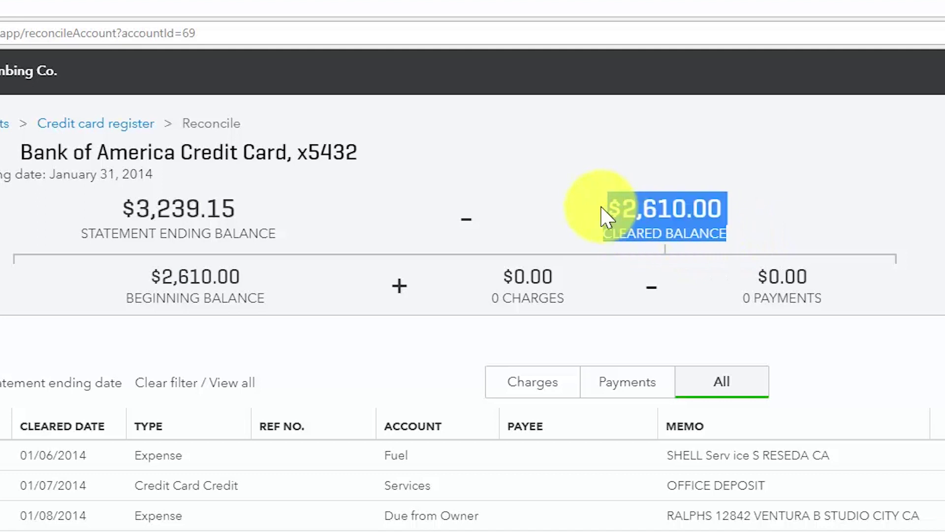
{"action": "left_click", "coordinate": [616, 231]}
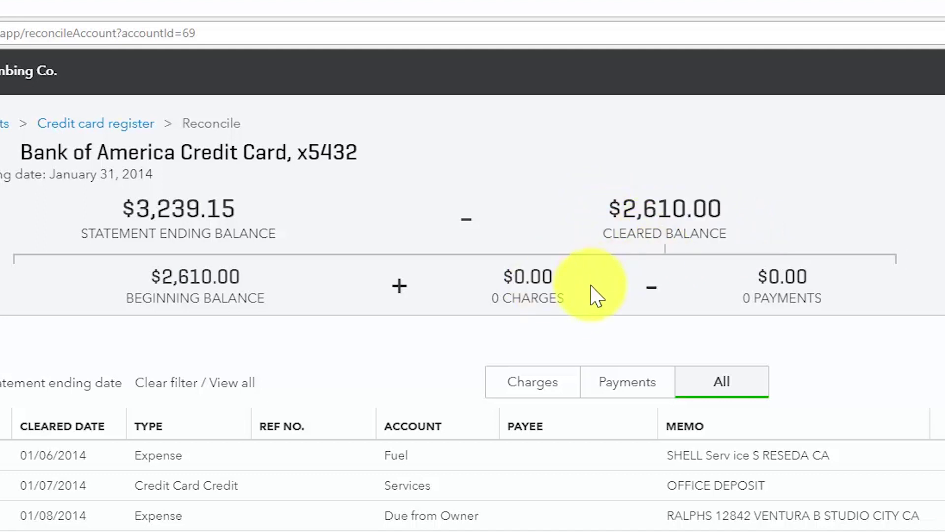
{"action": "left_click_drag", "start_coordinate": [555, 300], "coordinate": [488, 284]}
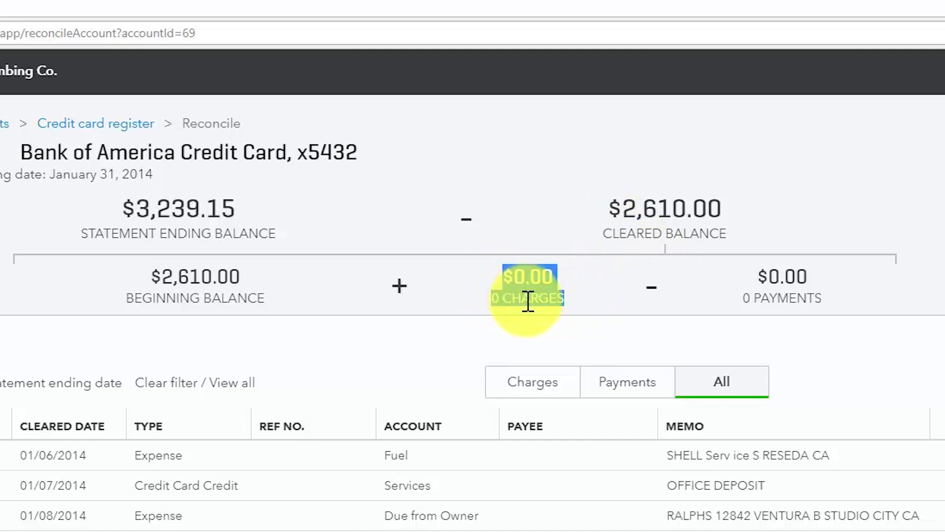
{"action": "left_click", "coordinate": [575, 314]}
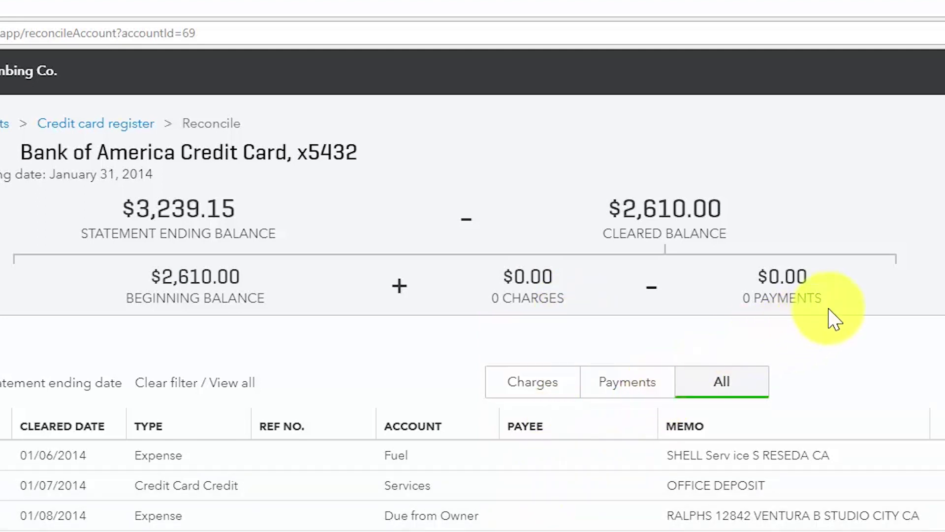
{"action": "left_click_drag", "start_coordinate": [818, 297], "coordinate": [749, 290]}
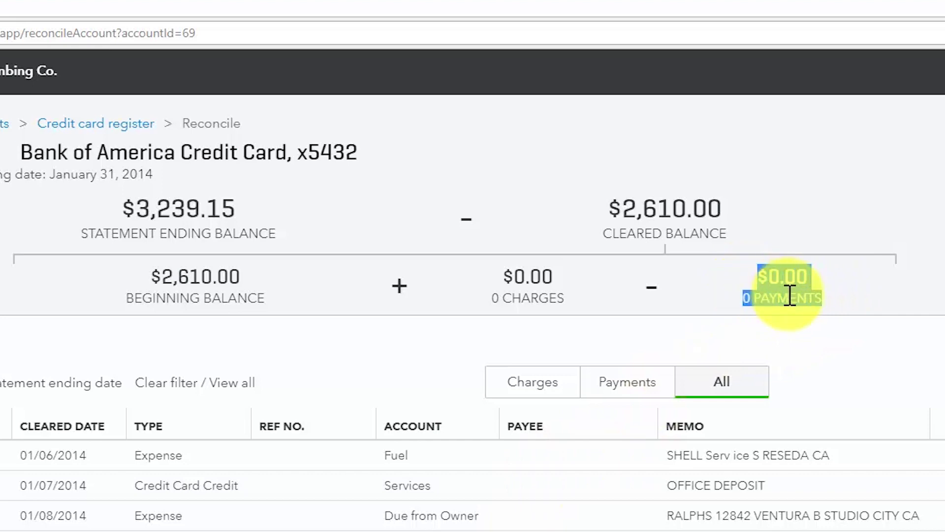
{"action": "left_click", "coordinate": [832, 310]}
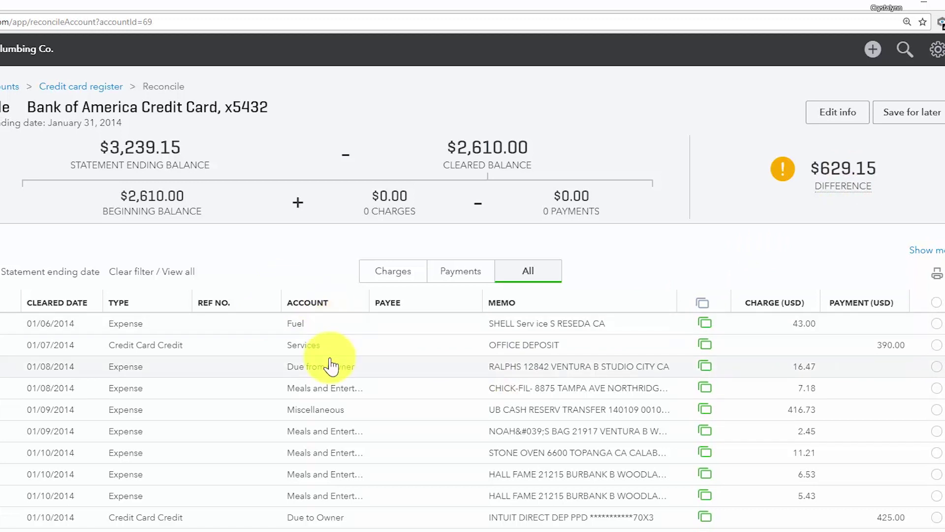
{"action": "left_click", "coordinate": [382, 284]}
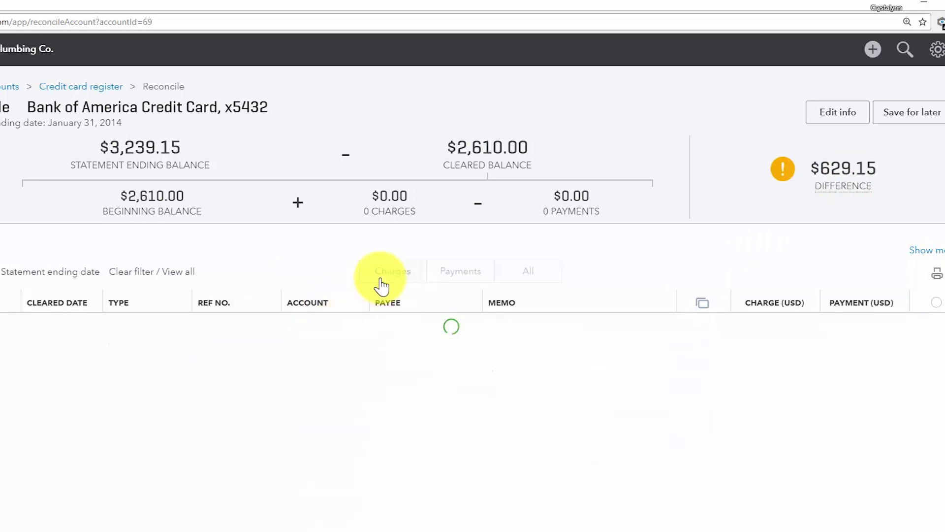
{"action": "left_click", "coordinate": [451, 287]}
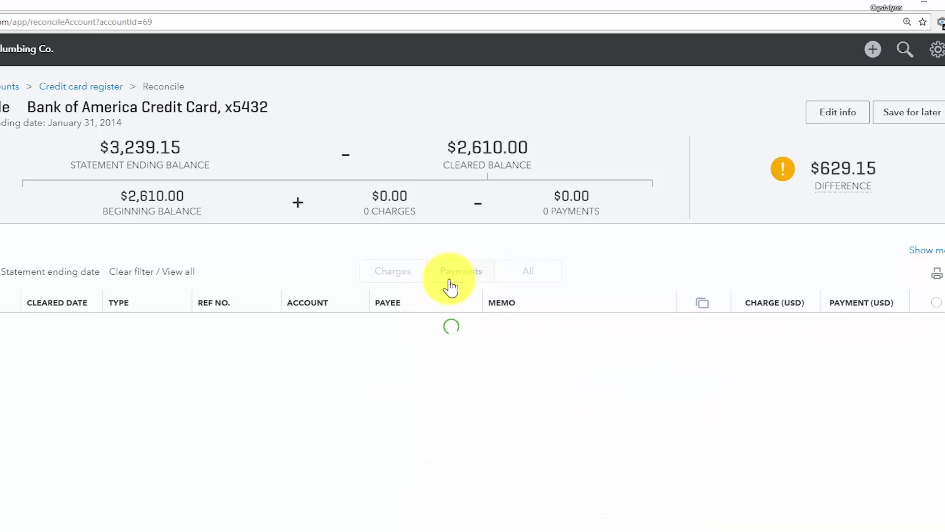
{"action": "left_click", "coordinate": [524, 287]}
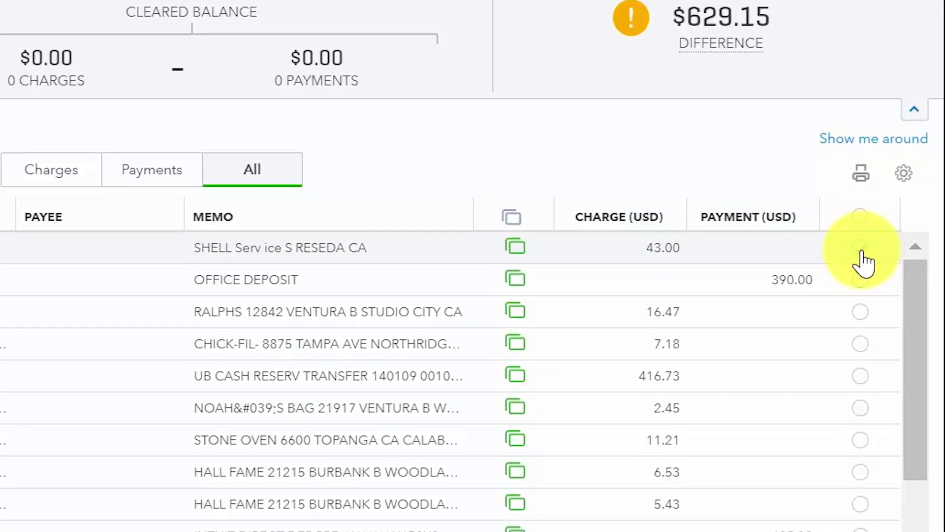
Filter the list to Payments and select all three payments to mark as cleared
{"action": "left_click", "coordinate": [860, 250]}
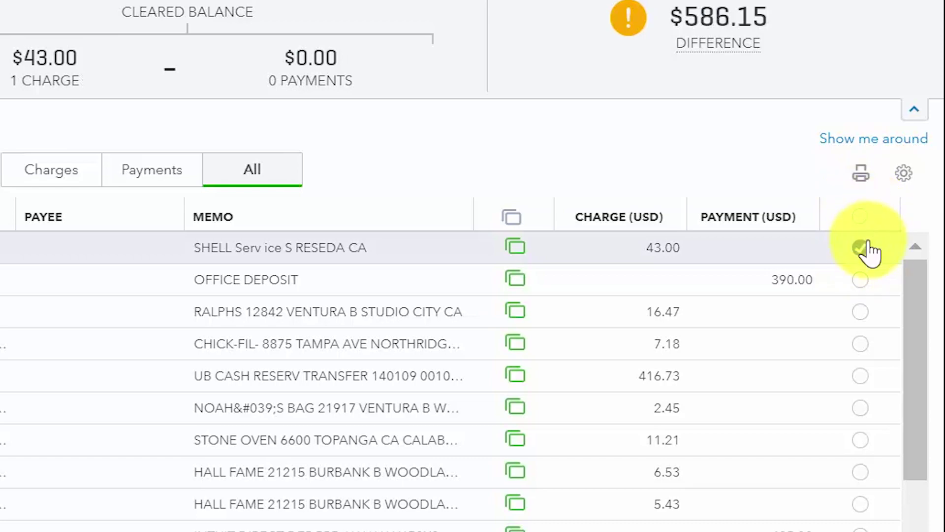
{"action": "left_click", "coordinate": [864, 251]}
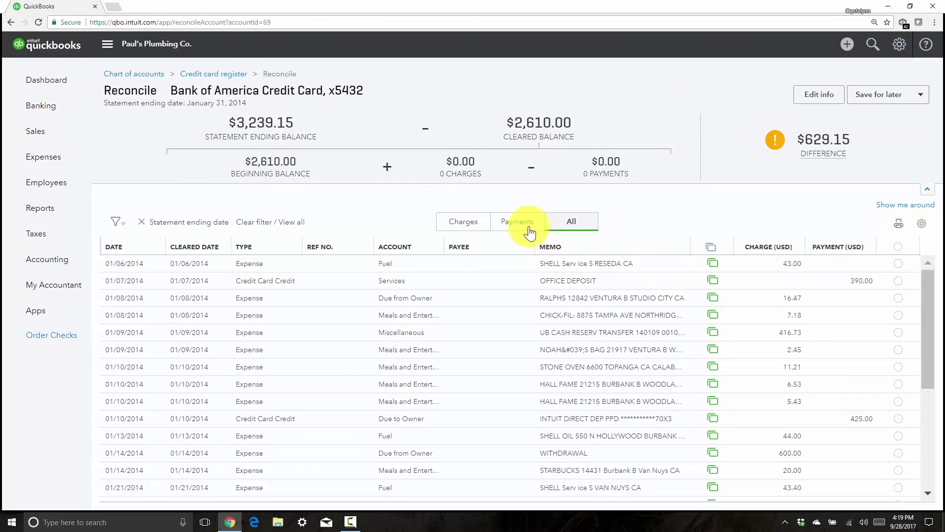
{"action": "left_click", "coordinate": [518, 230]}
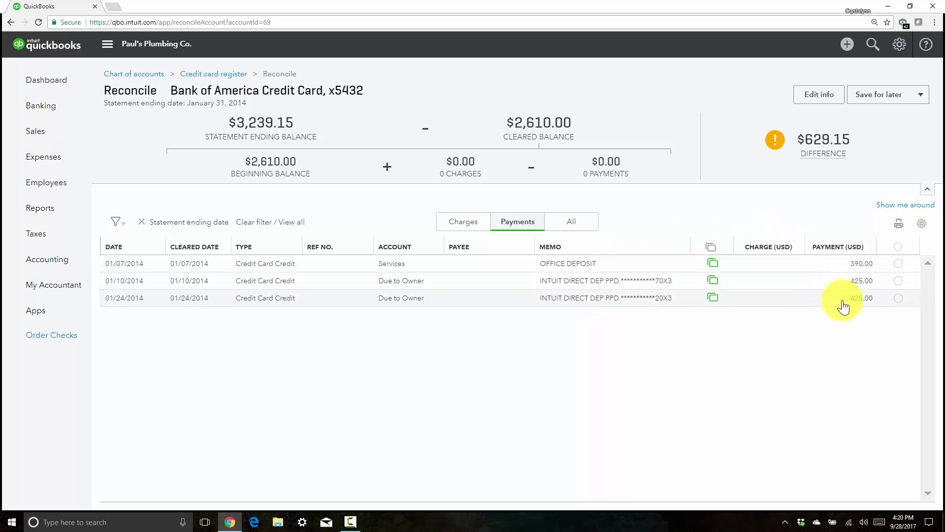
{"action": "left_click", "coordinate": [898, 247]}
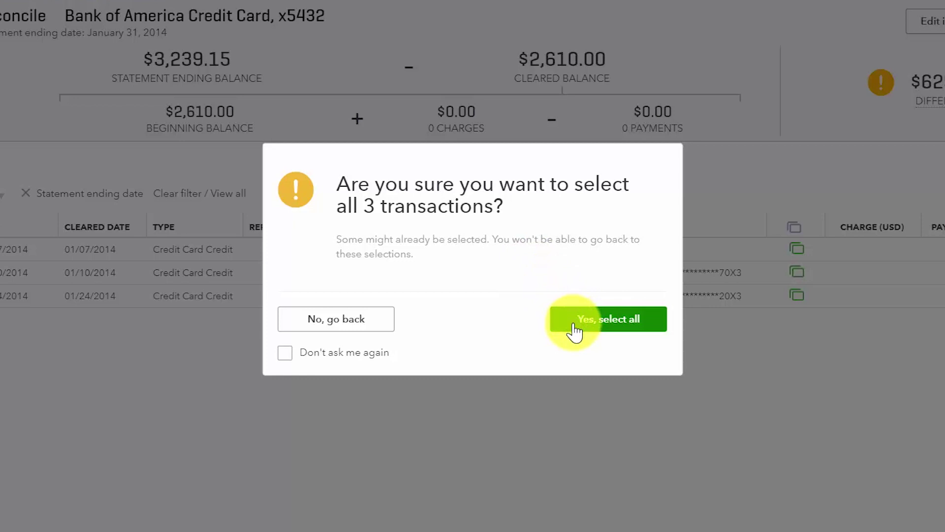
Confirm clearing all three payments and review the $1,240.00 payments total
{"action": "left_click", "coordinate": [621, 322]}
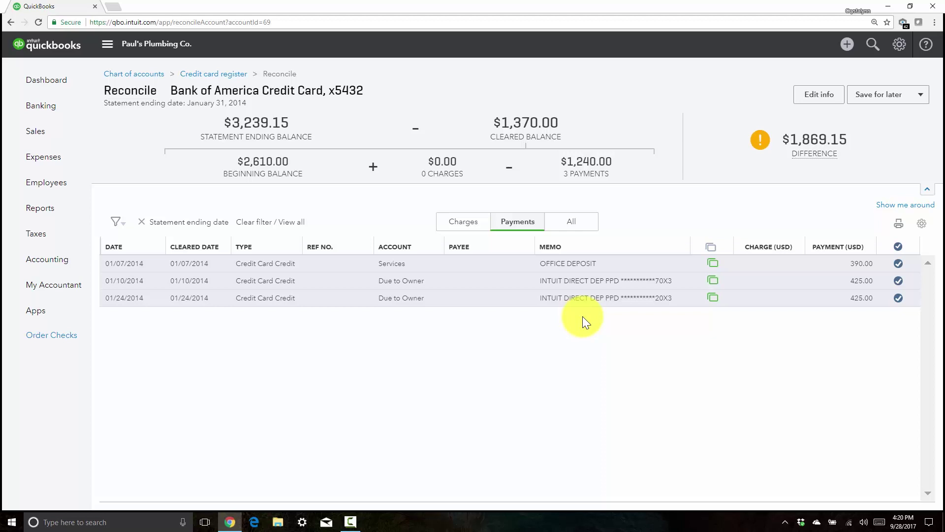
{"action": "mouse_move", "coordinate": [609, 176]}
{"action": "left_mouse_down"}
{"action": "mouse_move", "coordinate": [562, 166]}
{"action": "mouse_move", "coordinate": [605, 178]}
{"action": "left_mouse_up"}
{"action": "left_click", "coordinate": [616, 177]}
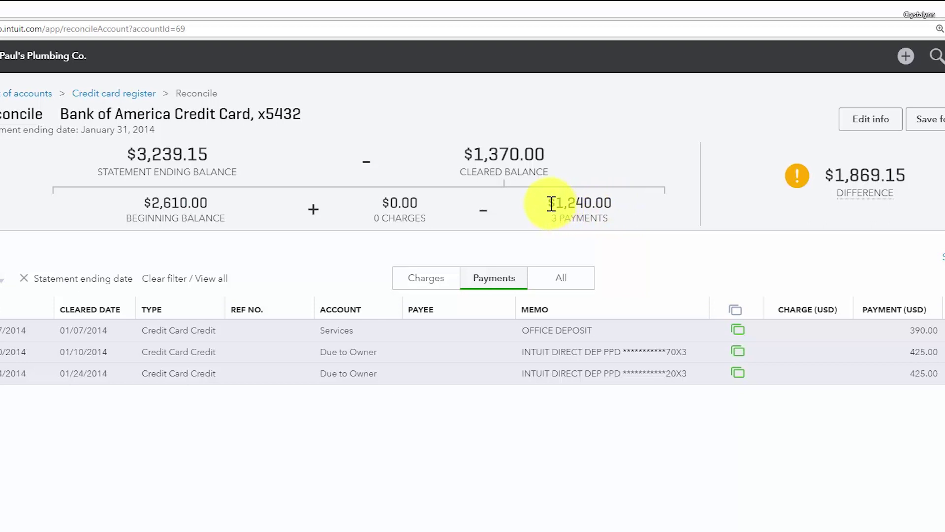
{"action": "left_click_drag", "start_coordinate": [551, 202], "coordinate": [622, 217]}
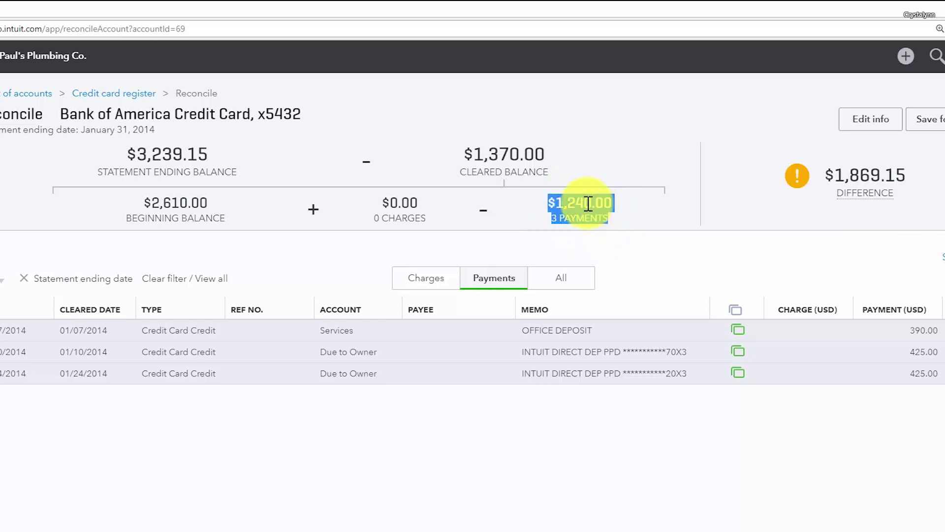
{"action": "left_click", "coordinate": [623, 214]}
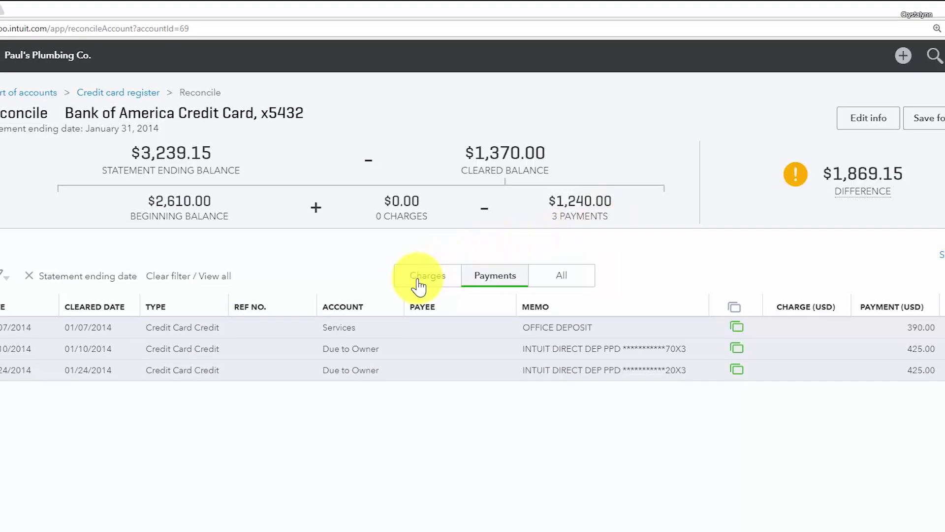
Filter to Charges, clear all 23 charges totalling $1,869.15, bringing the difference to $0.00
{"action": "left_click", "coordinate": [448, 238]}
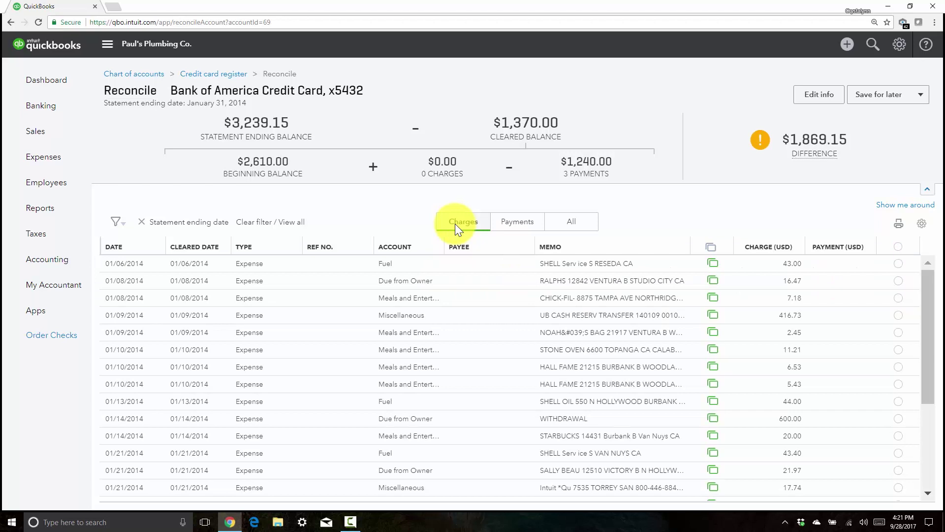
{"action": "mouse_move", "coordinate": [893, 270]}
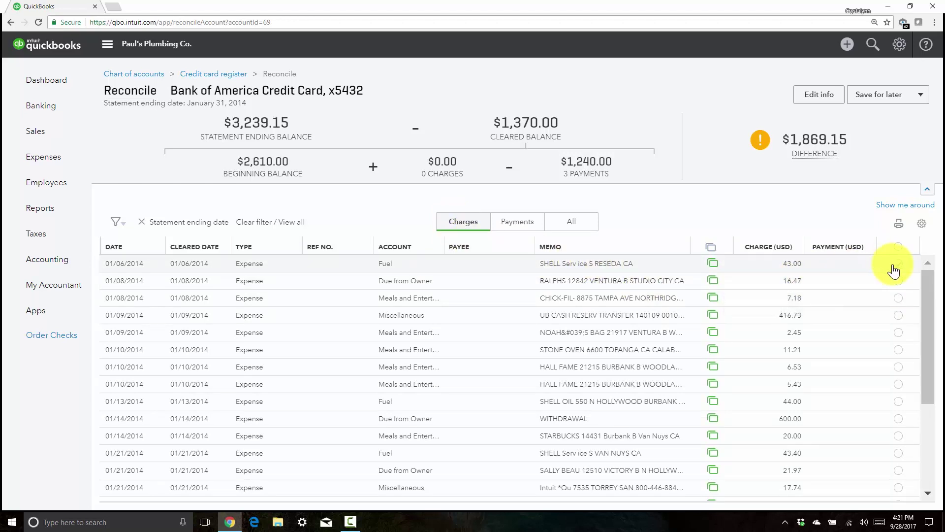
{"action": "left_click", "coordinate": [898, 418]}
{"action": "left_click", "coordinate": [898, 248]}
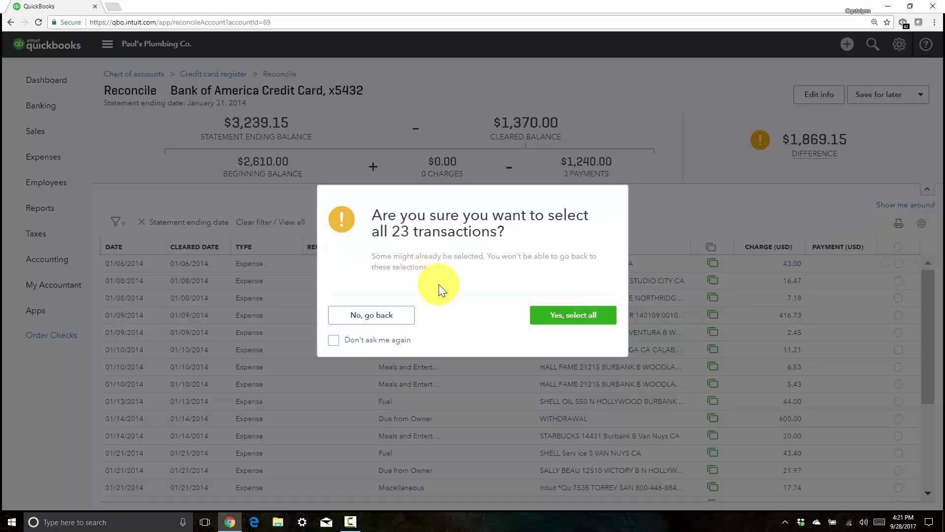
{"action": "left_click", "coordinate": [562, 319]}
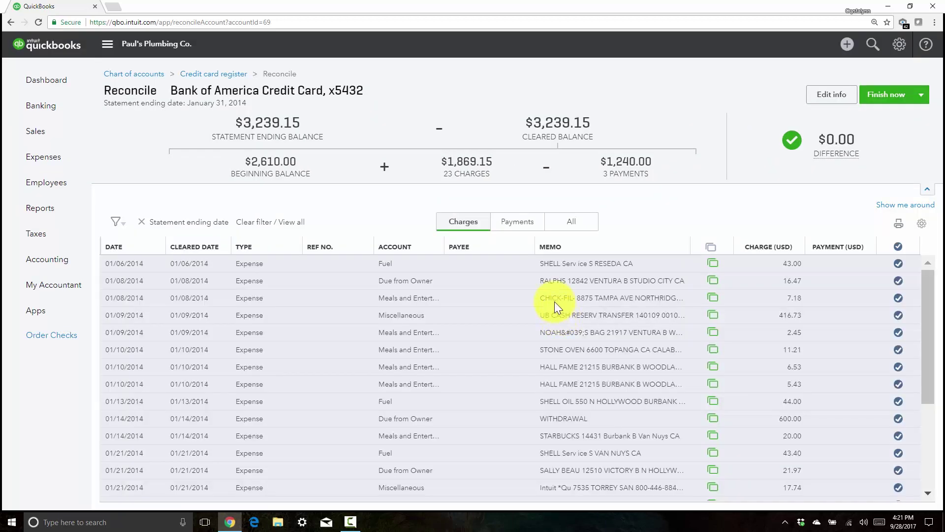
{"action": "left_click_drag", "start_coordinate": [494, 174], "coordinate": [442, 164]}
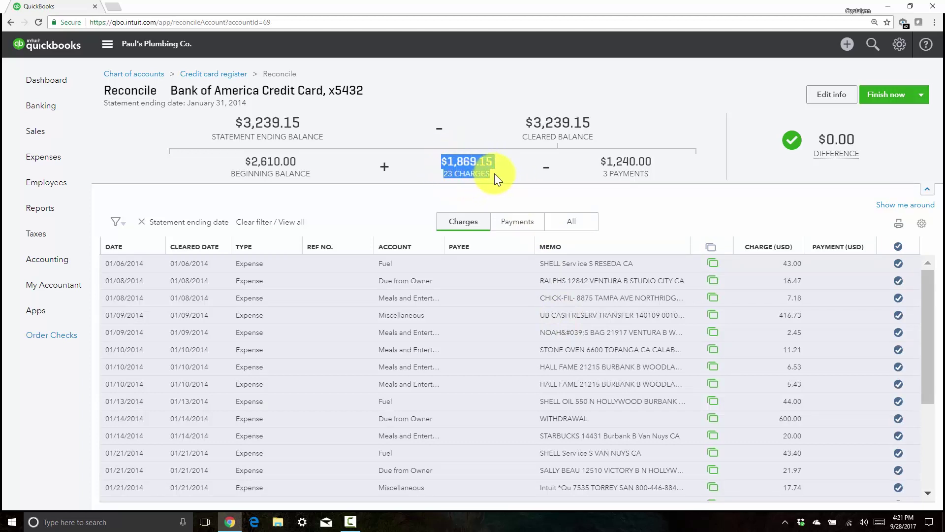
{"action": "left_click", "coordinate": [452, 165]}
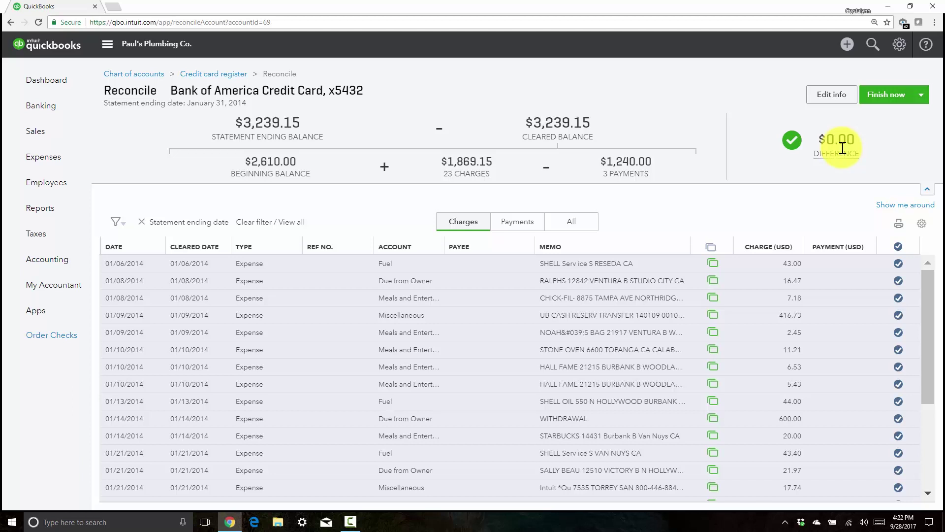
Finish the reconciliation and view the report for the period ending 01/31/2014, reviewing its Summary
{"action": "left_click", "coordinate": [906, 102]}
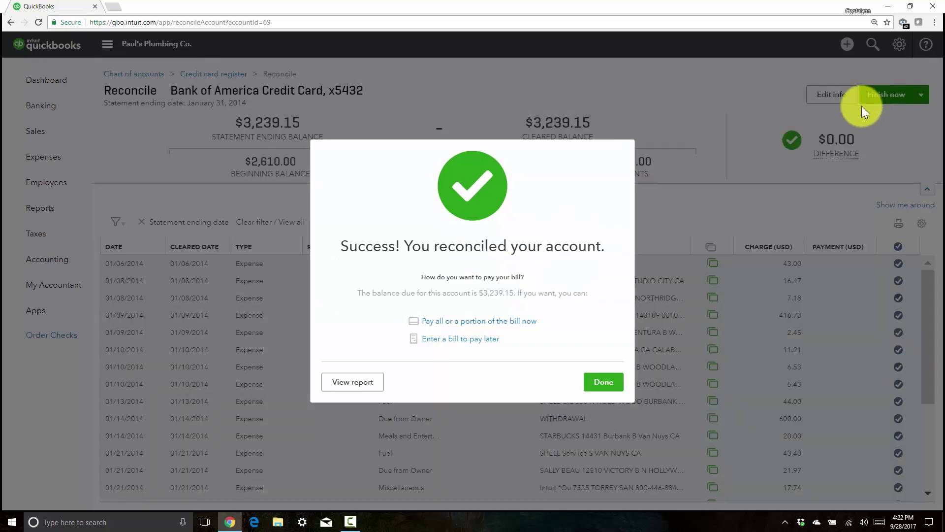
{"action": "left_click", "coordinate": [603, 381]}
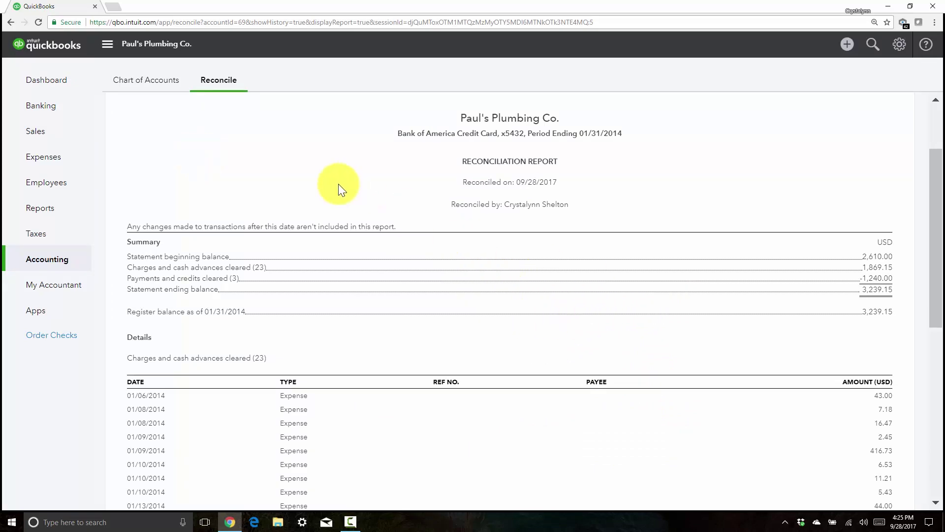
{"action": "scroll", "coordinate": [322, 152], "scroll_direction": "down", "scroll_amount": 1}
{"action": "scroll", "coordinate": [321, 153], "scroll_direction": "up", "scroll_amount": 1}
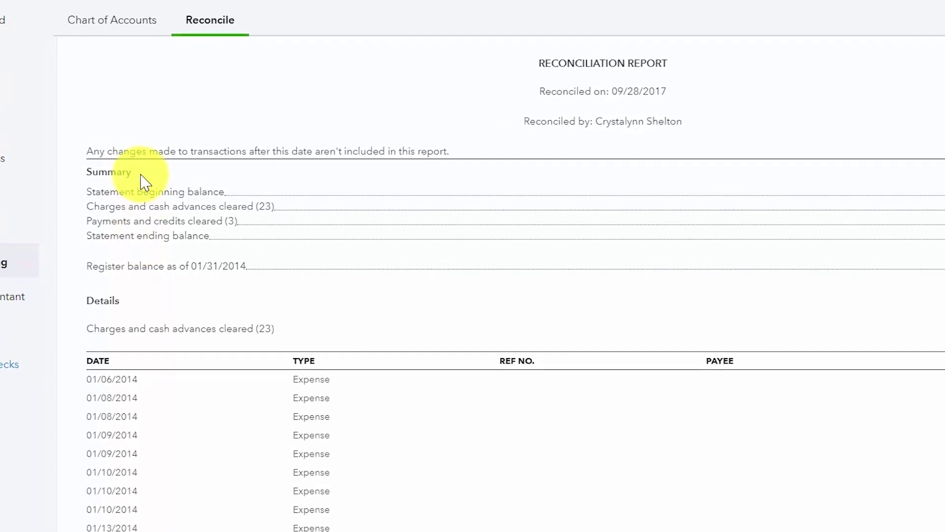
{"action": "left_click_drag", "start_coordinate": [132, 171], "coordinate": [92, 171]}
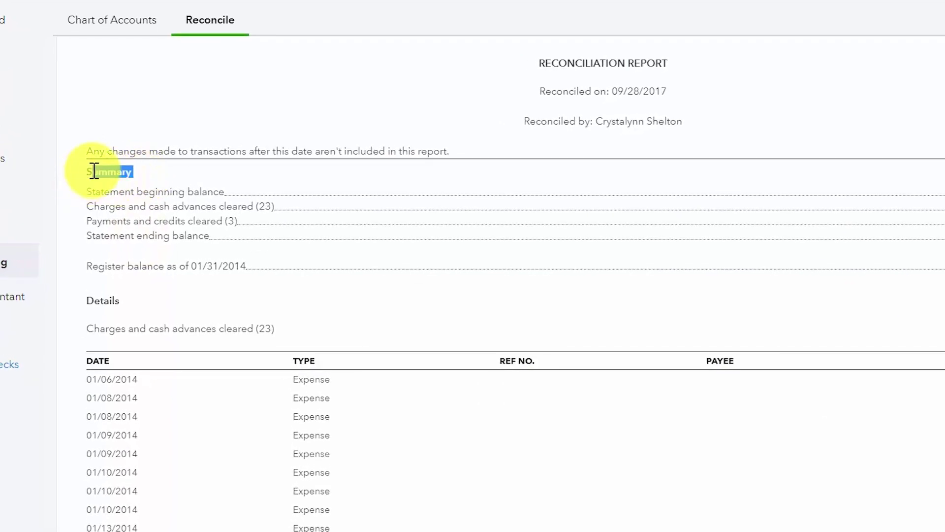
{"action": "left_click", "coordinate": [186, 225]}
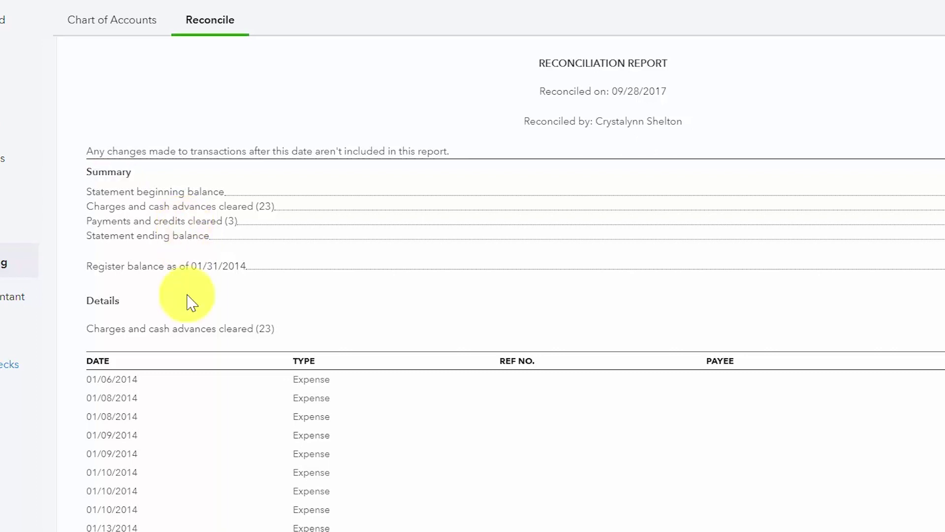
{"action": "scroll", "coordinate": [188, 307], "scroll_direction": "down", "scroll_amount": 2}
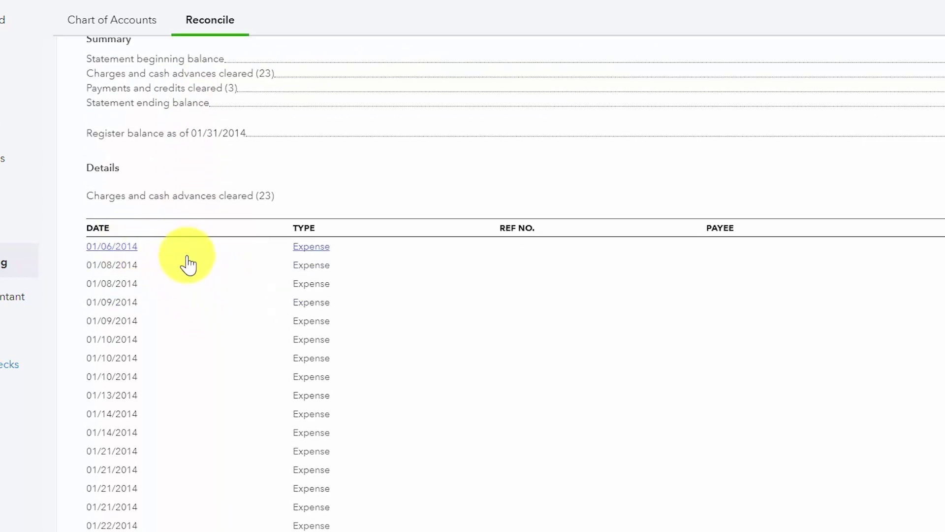
{"action": "scroll", "coordinate": [188, 266], "scroll_direction": "down", "scroll_amount": 2}
{"action": "scroll", "coordinate": [188, 272], "scroll_direction": "down", "scroll_amount": 3}
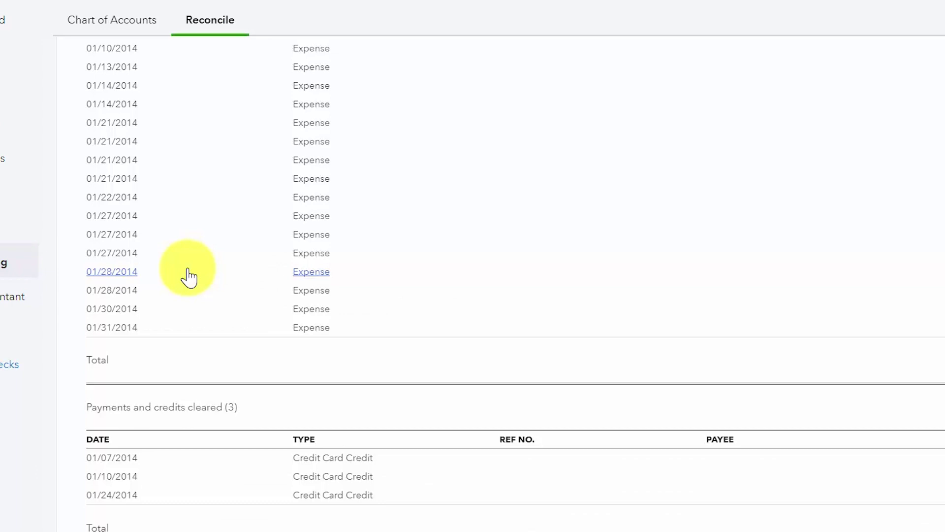
{"action": "scroll", "coordinate": [189, 275], "scroll_direction": "up", "scroll_amount": 2}
{"action": "scroll", "coordinate": [188, 275], "scroll_direction": "up", "scroll_amount": 3}
{"action": "scroll", "coordinate": [188, 275], "scroll_direction": "up", "scroll_amount": 3}
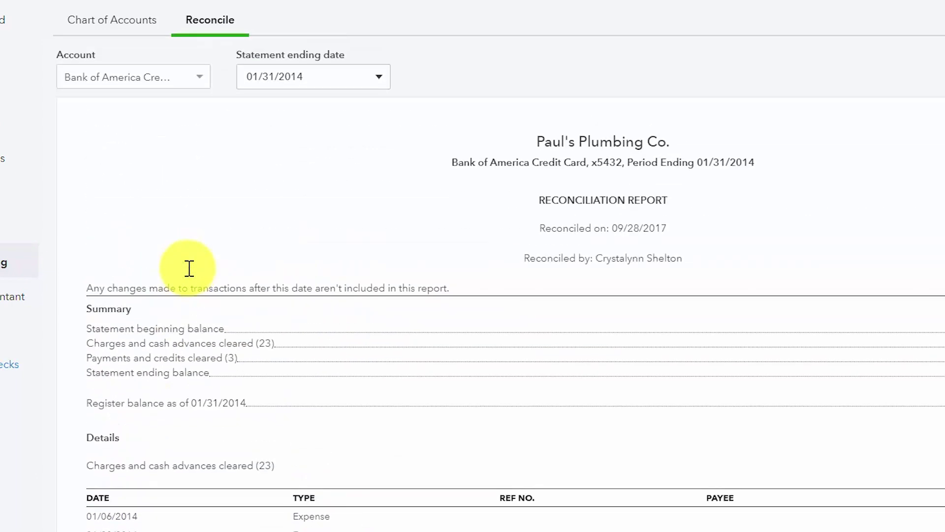
{"action": "scroll", "coordinate": [189, 268], "scroll_direction": "down", "scroll_amount": 1}
{"action": "scroll", "coordinate": [190, 268], "scroll_direction": "down", "scroll_amount": 2}
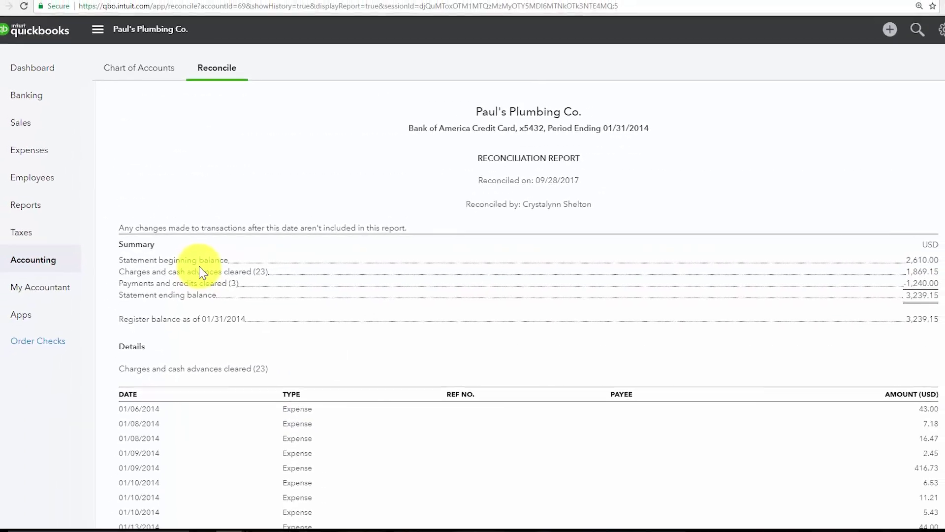
{"action": "scroll", "coordinate": [199, 272], "scroll_direction": "up", "scroll_amount": 1}
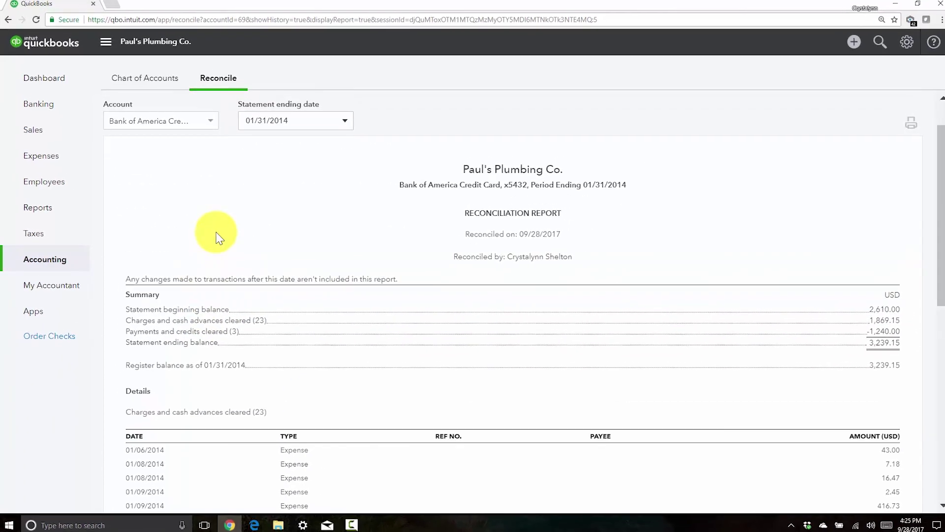